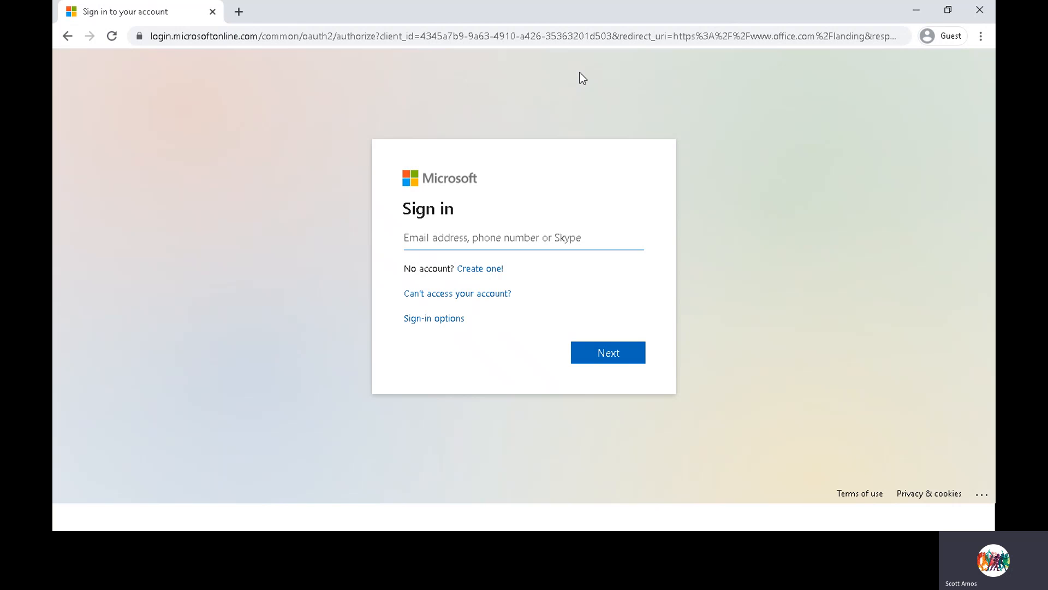
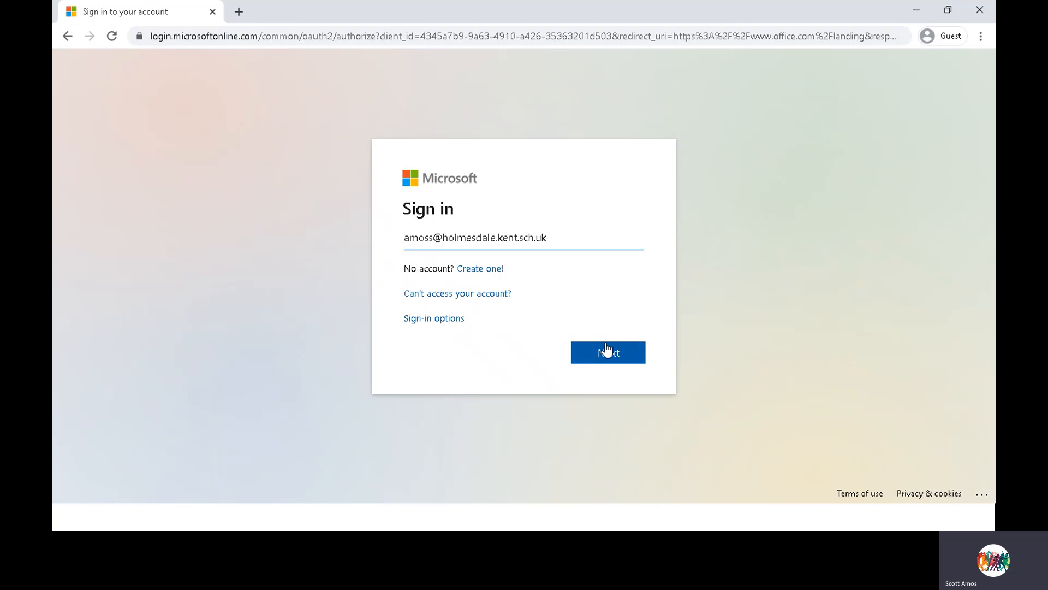
Sign in with the school work account email and password, choosing to stay signed in
left_click(604, 352)
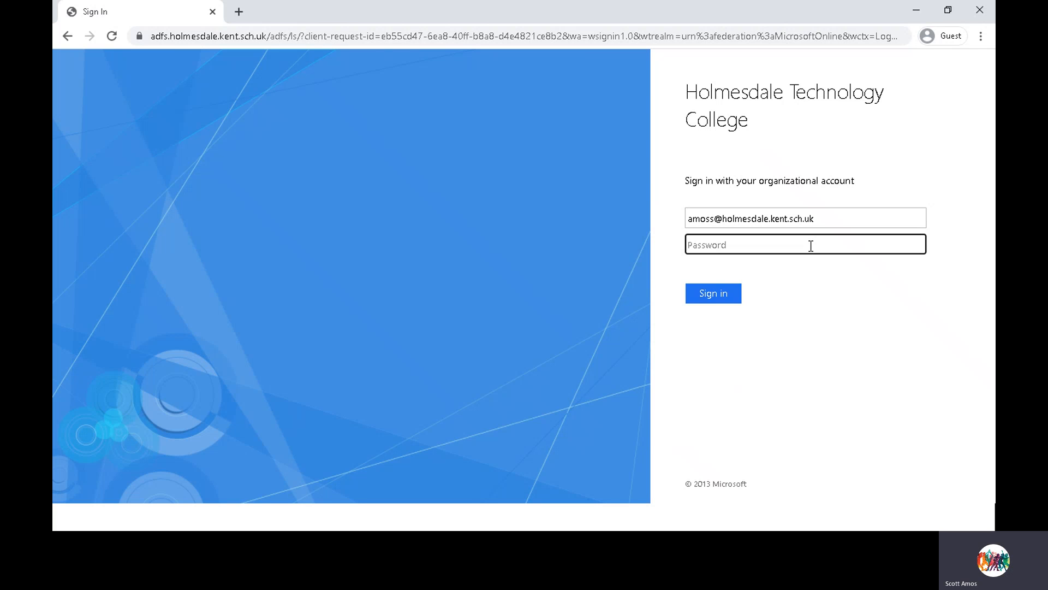
type("•••••••")
left_click(724, 296)
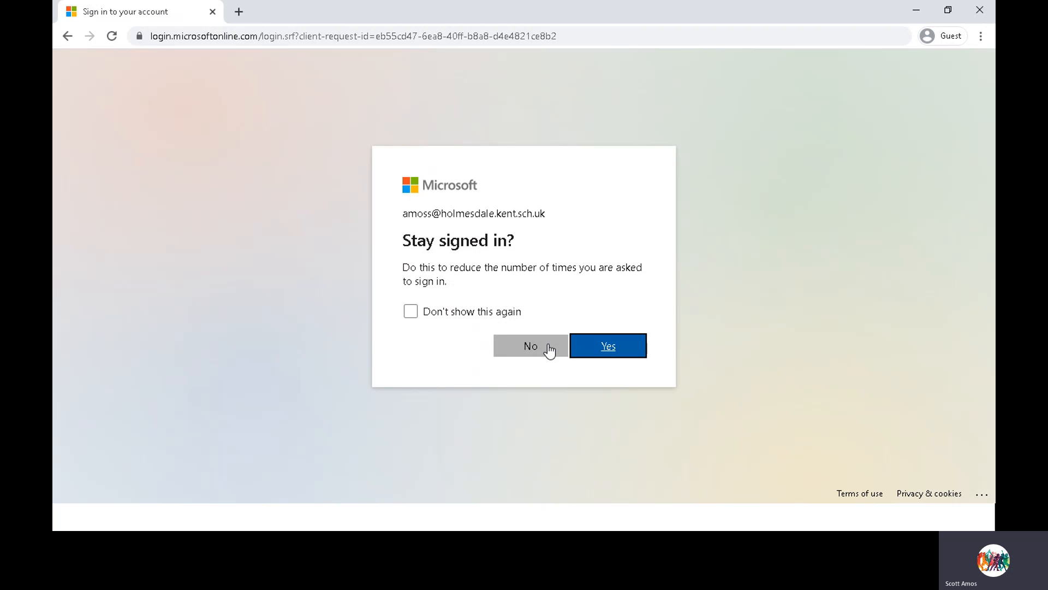
left_click(613, 354)
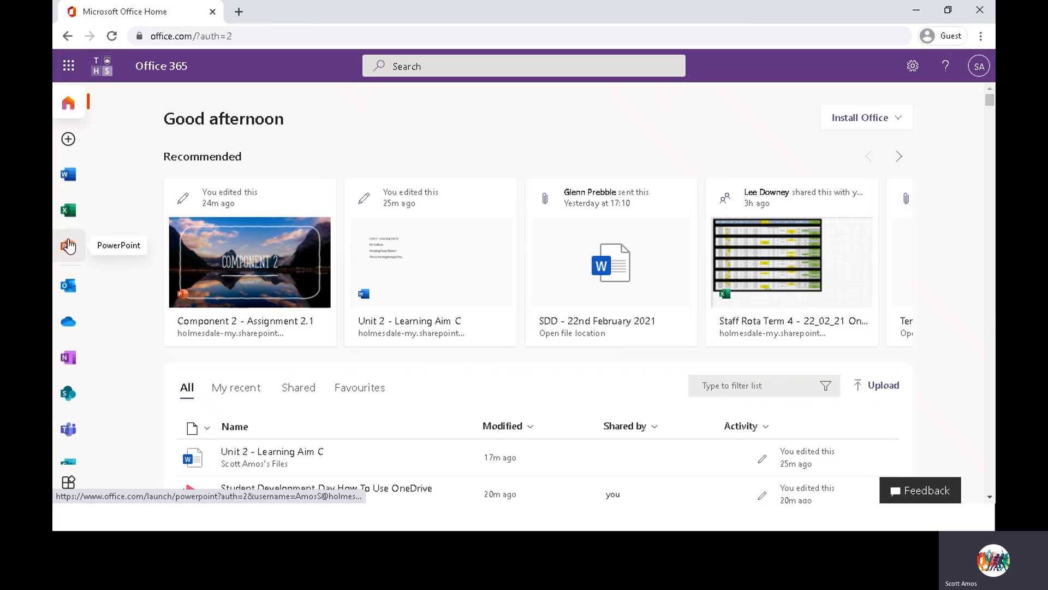
Open OneDrive in a new tab and go into A OneDrive Test Folder
left_click(77, 327)
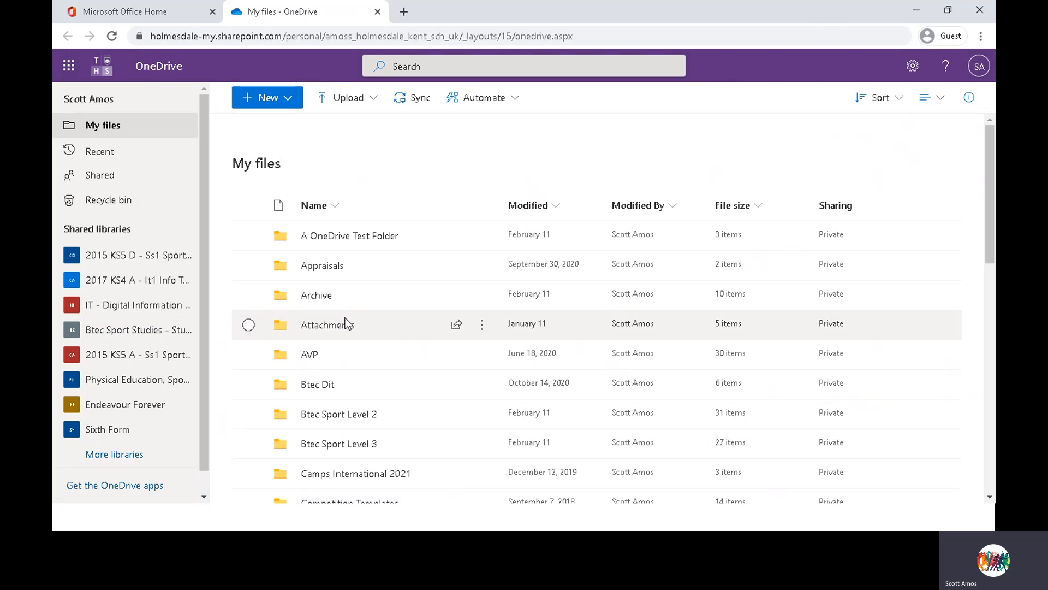
left_click(384, 242)
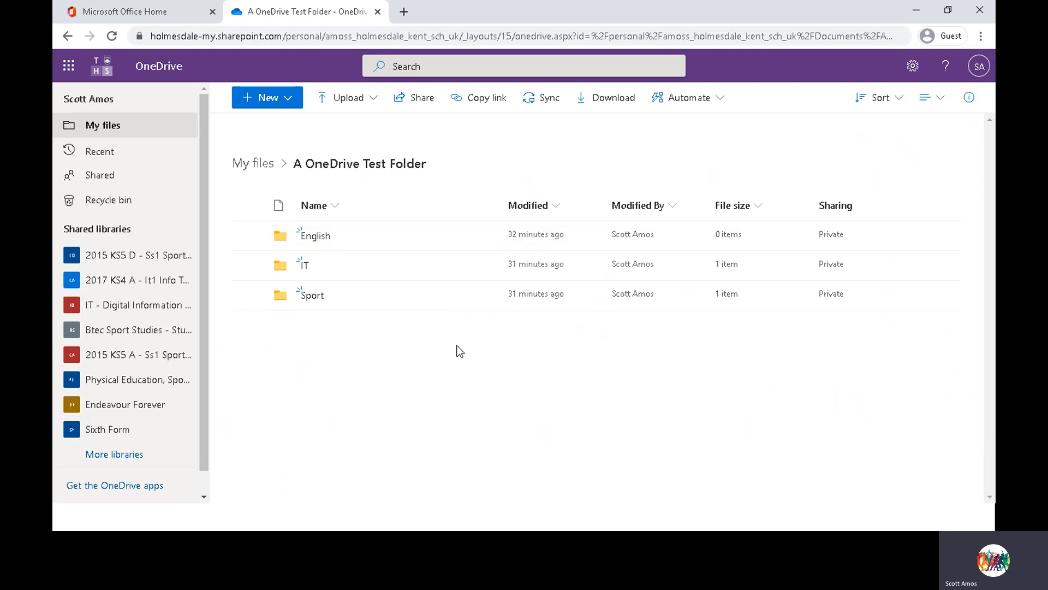
Create a folder named History in the test folder, then go into the Sport folder
left_click(299, 104)
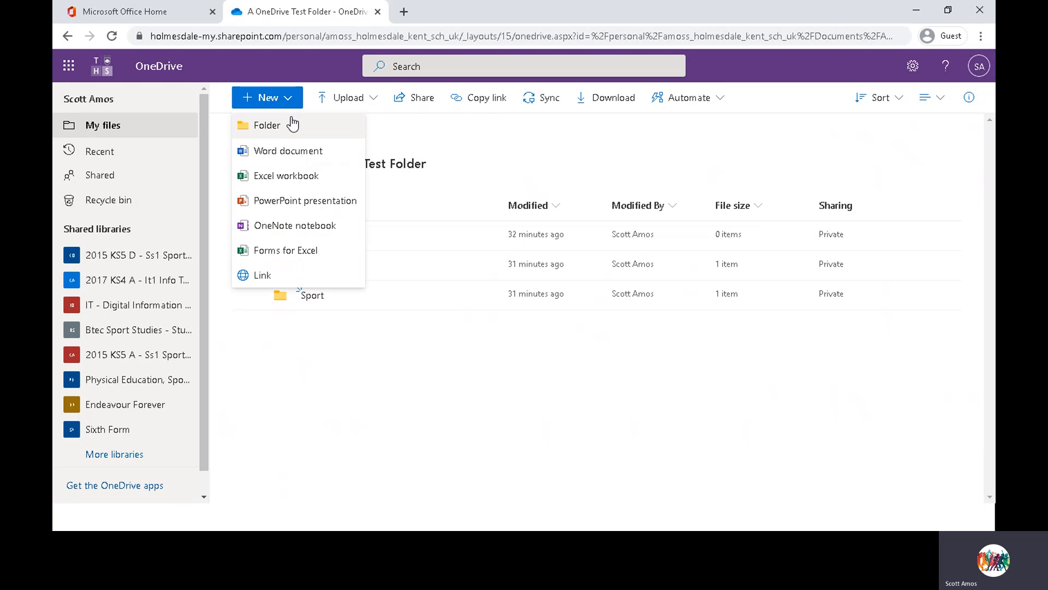
left_click(293, 124)
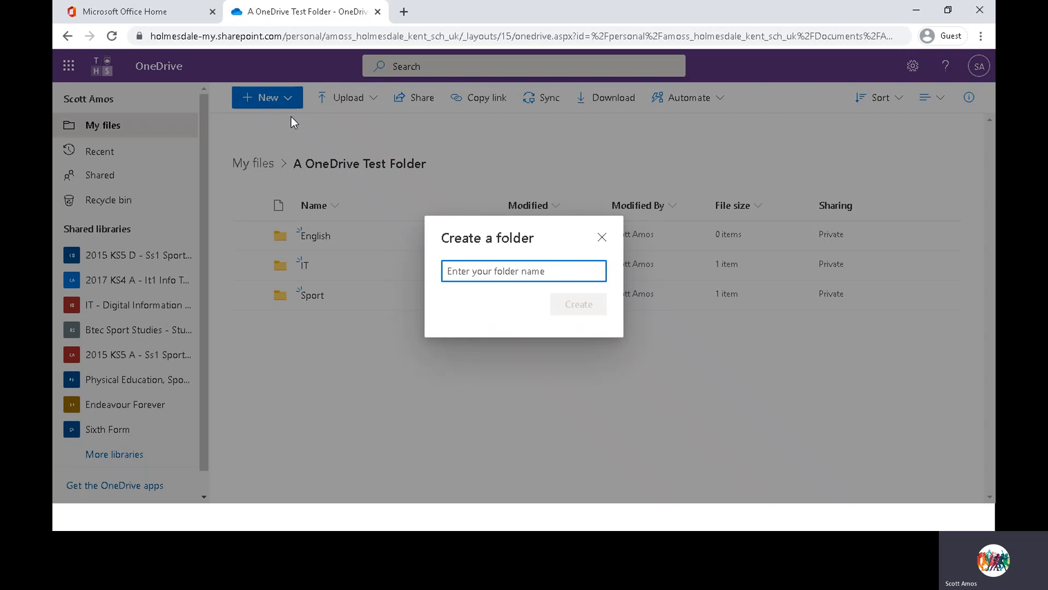
type("History")
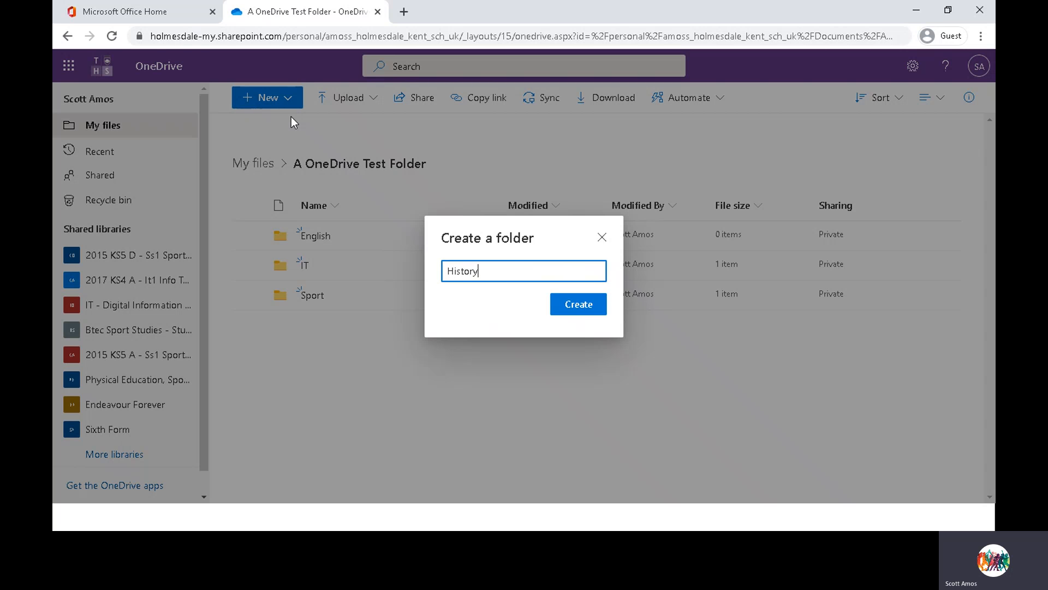
key("Return")
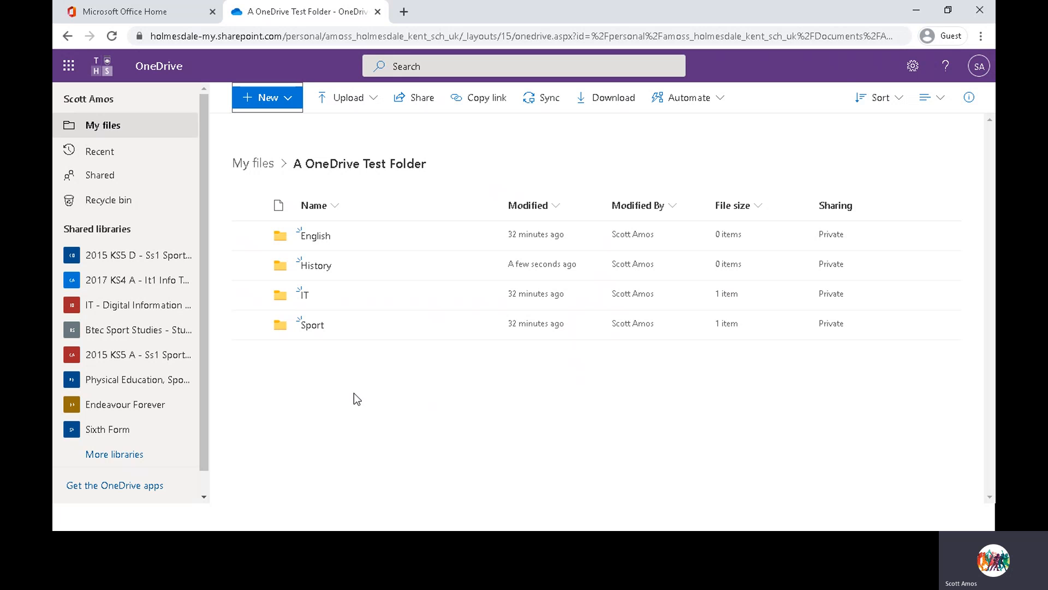
left_click(315, 326)
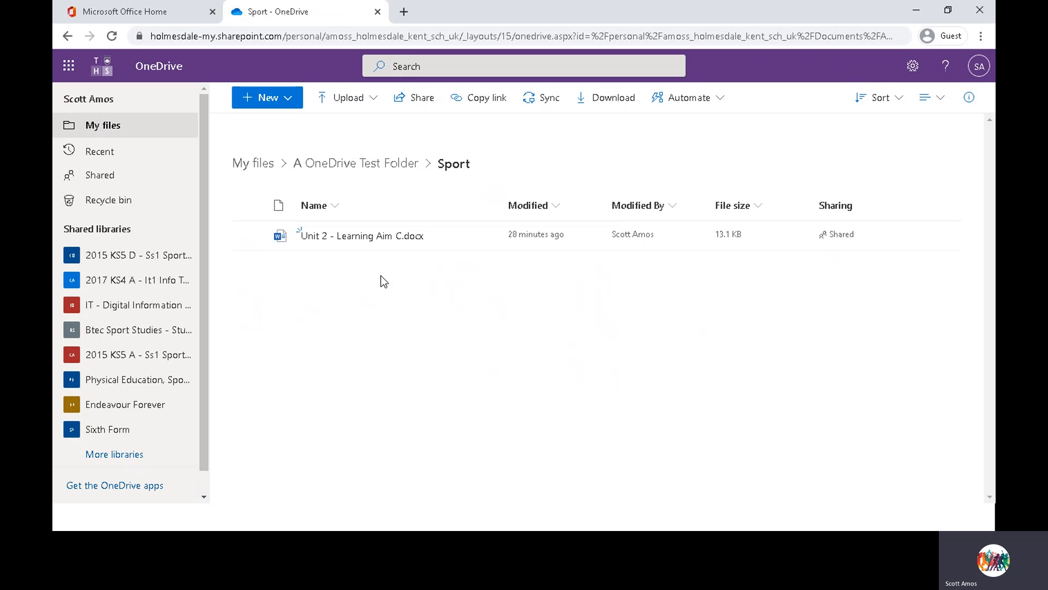
Create a blank Word document (Document.docx) in the Sport folder
left_click(294, 101)
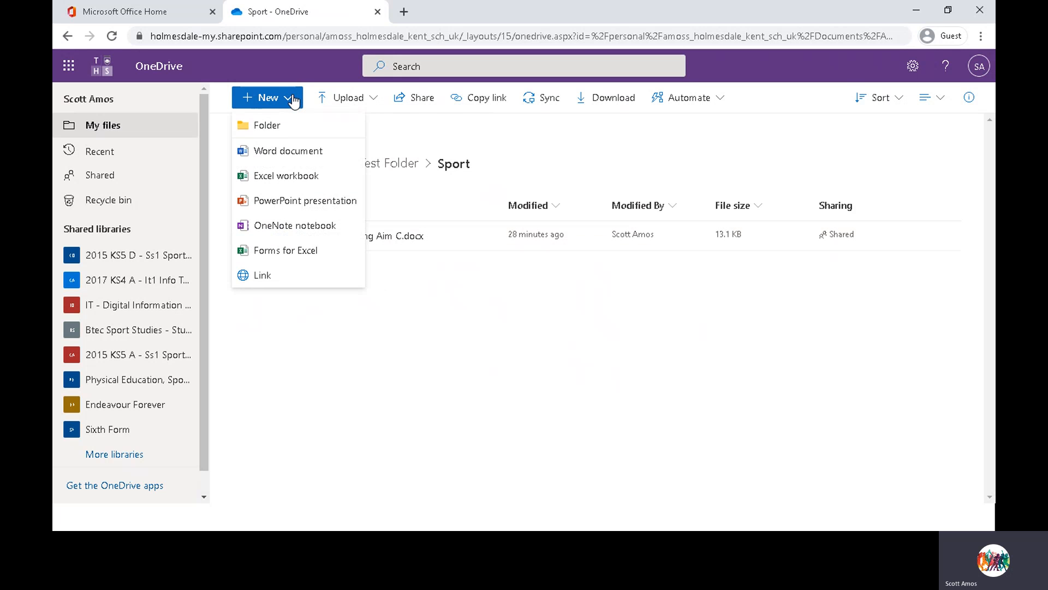
left_click(306, 152)
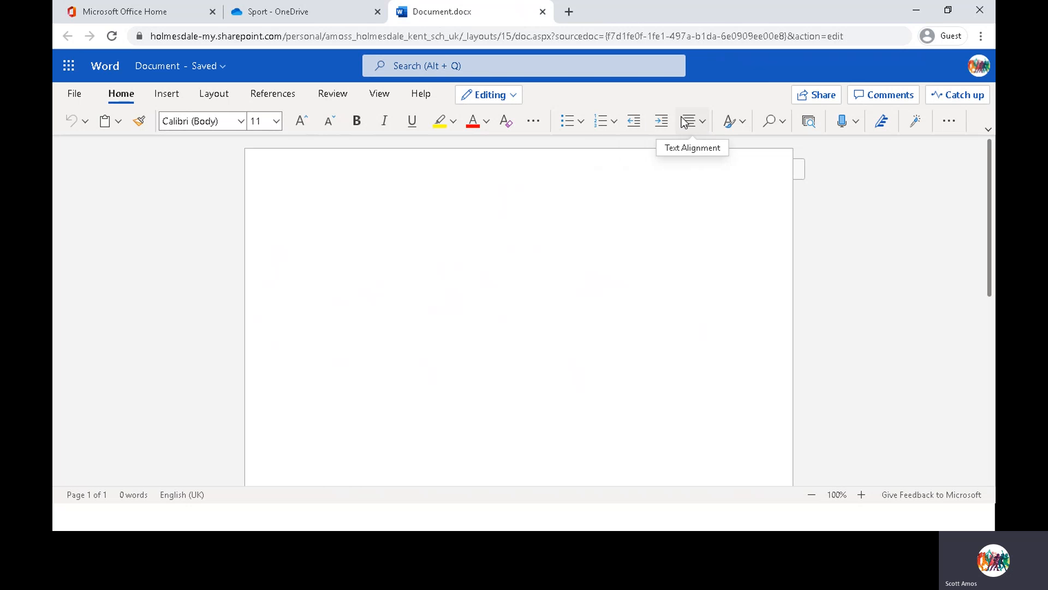
Type the essay title line and 'Unit 2 - Learning Aim A' as the document's two lines
left_click(169, 93)
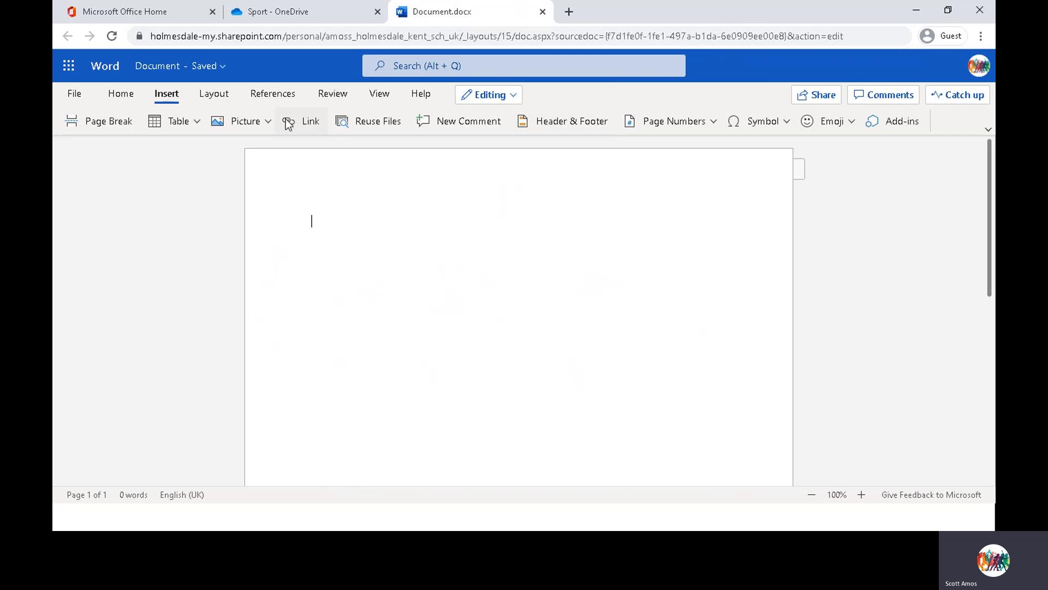
left_click(121, 94)
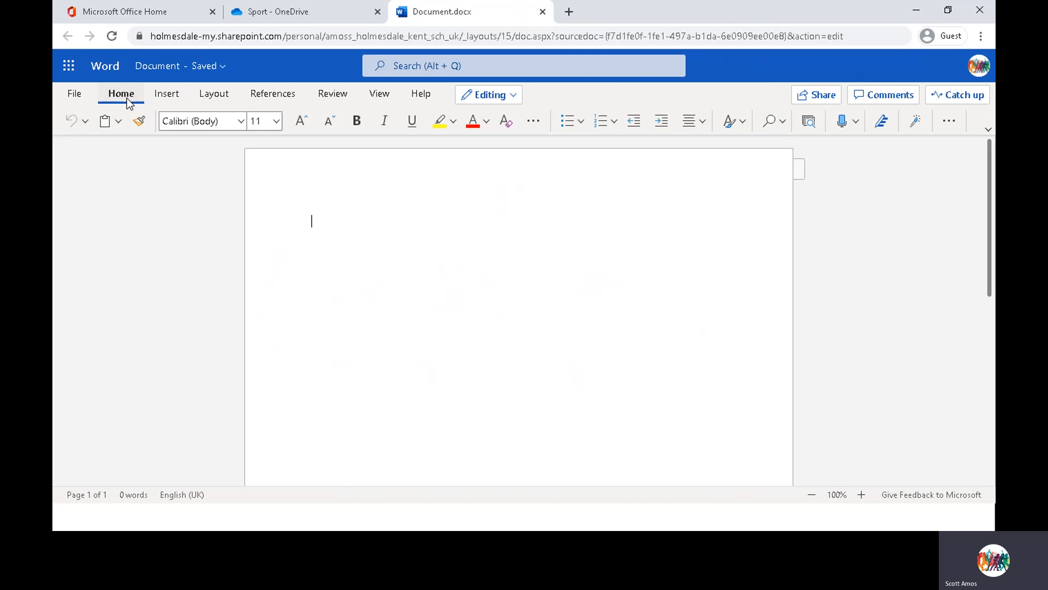
type("Miss Reeves Essay")
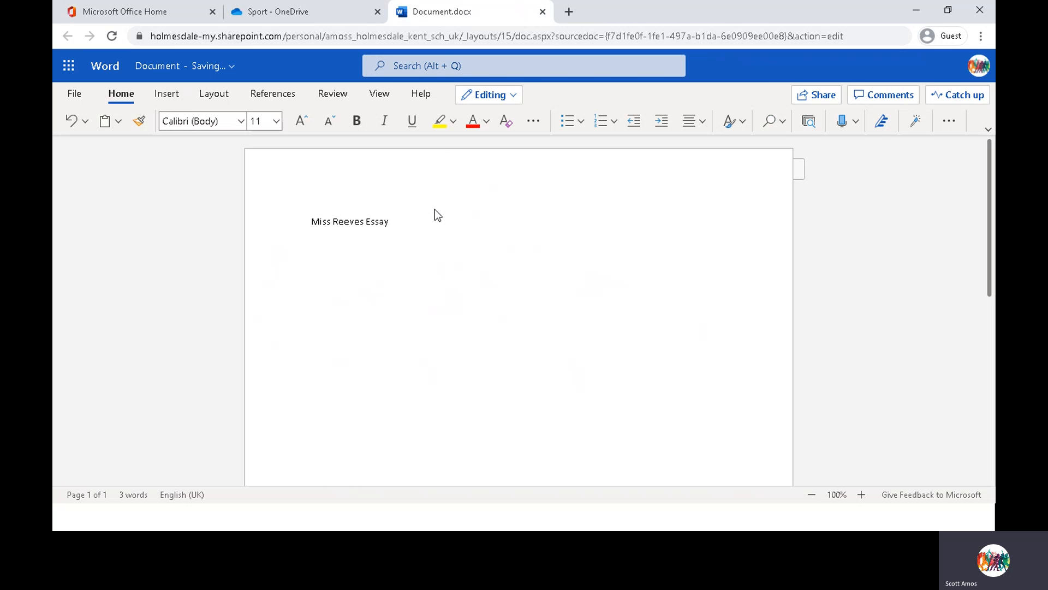
type("Unit 2 - Learning Aim A")
left_click(206, 79)
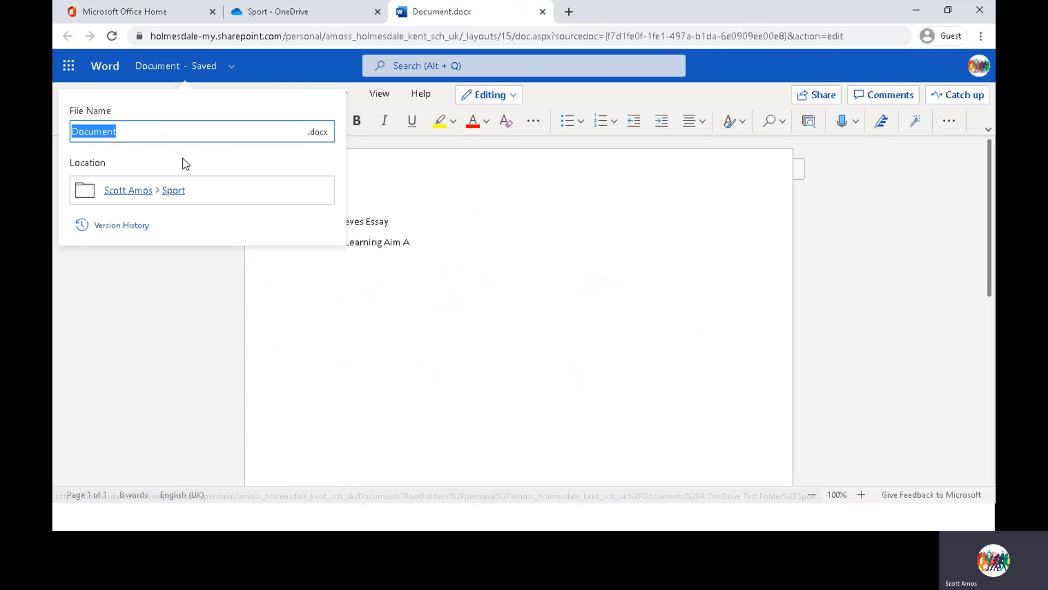
Rename the document to 'Unit 2 - Learning Aim A' and close it
type("Unit 2 - e")
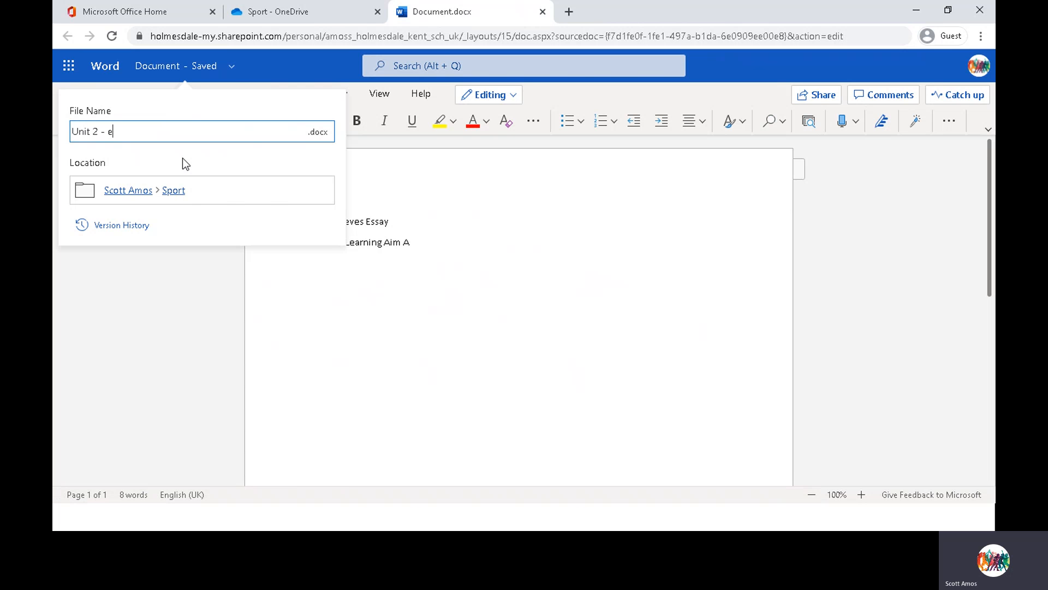
key("BackSpace")
type("Learning Aim A")
key("Return")
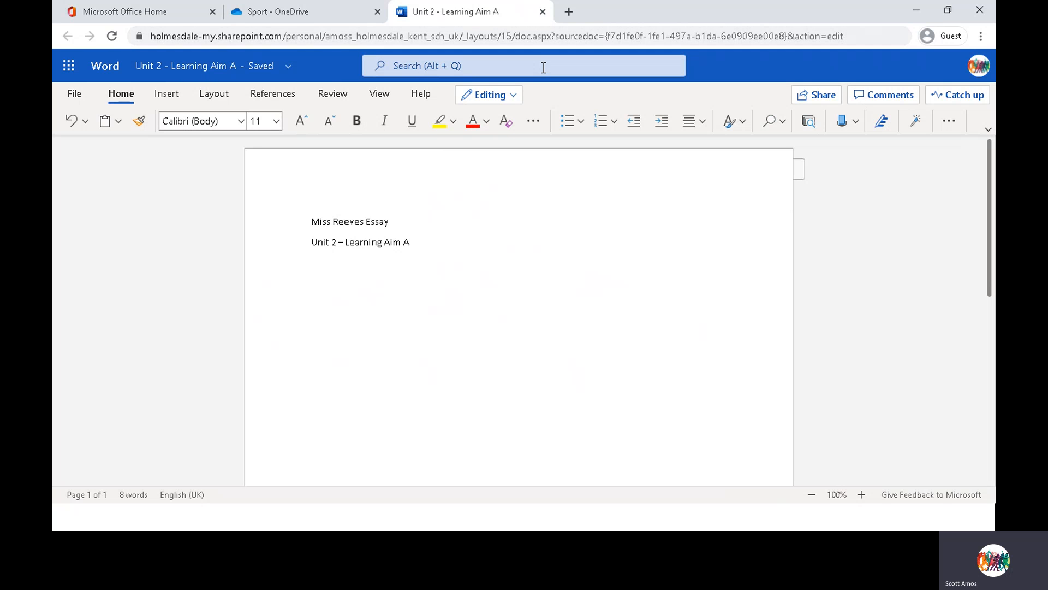
left_click(542, 12)
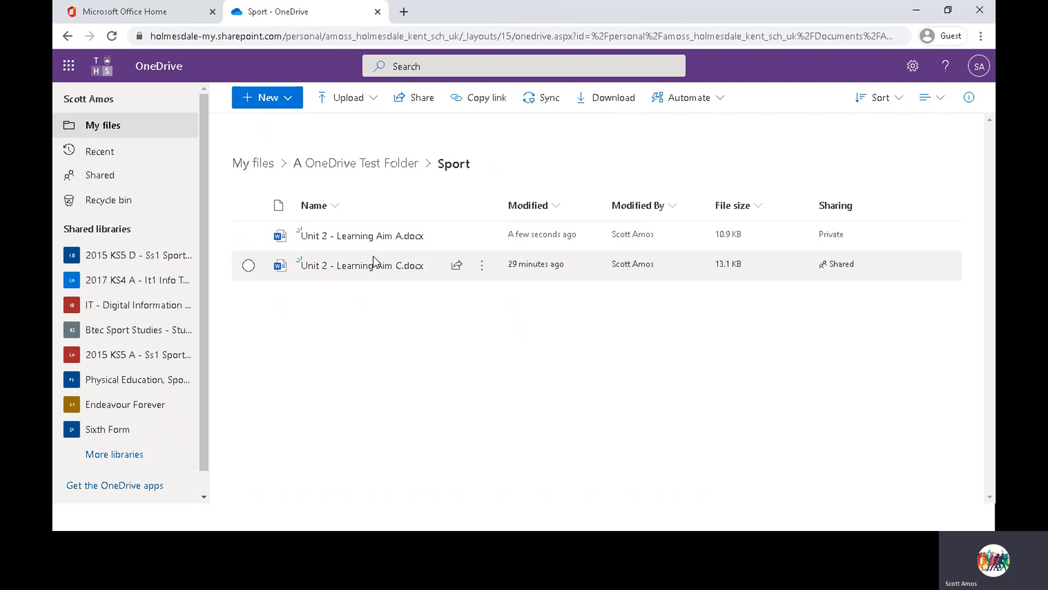
Bring up the actions menu for Unit 2 - Learning Aim A.docx
mouse_move(375, 239)
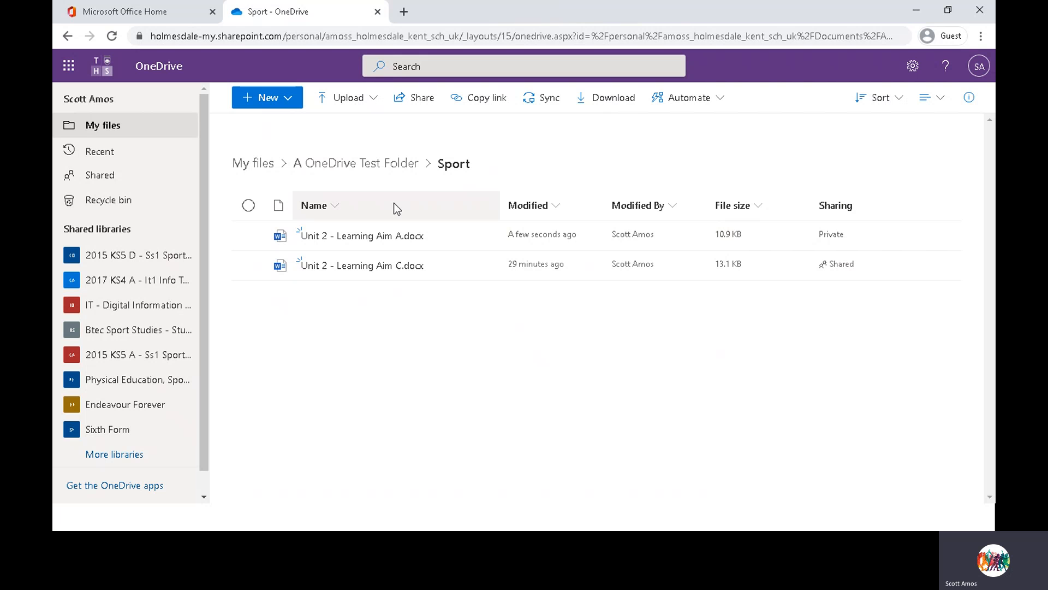
mouse_move(457, 244)
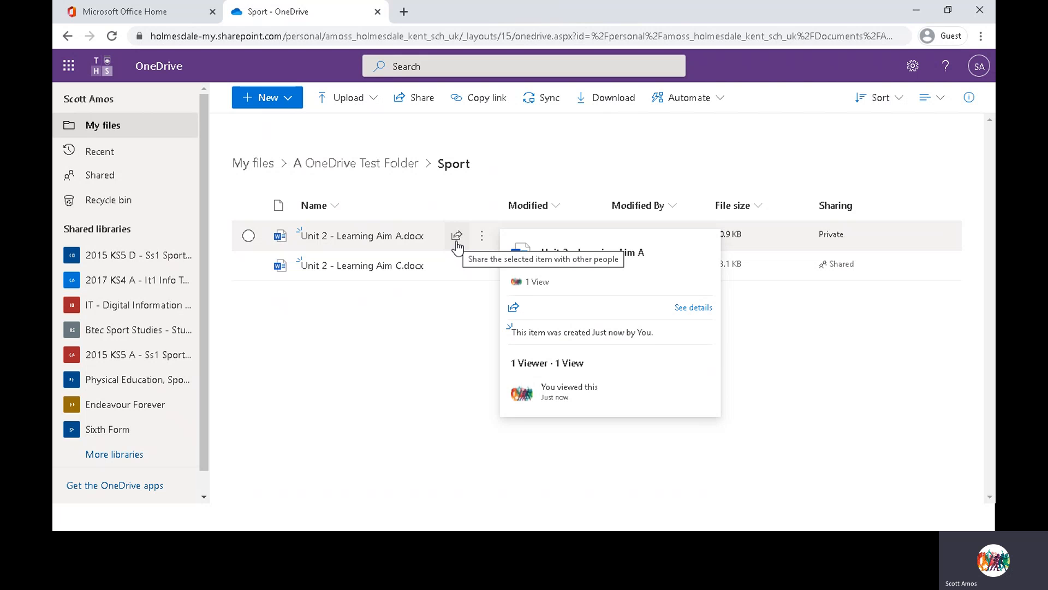
left_click(482, 244)
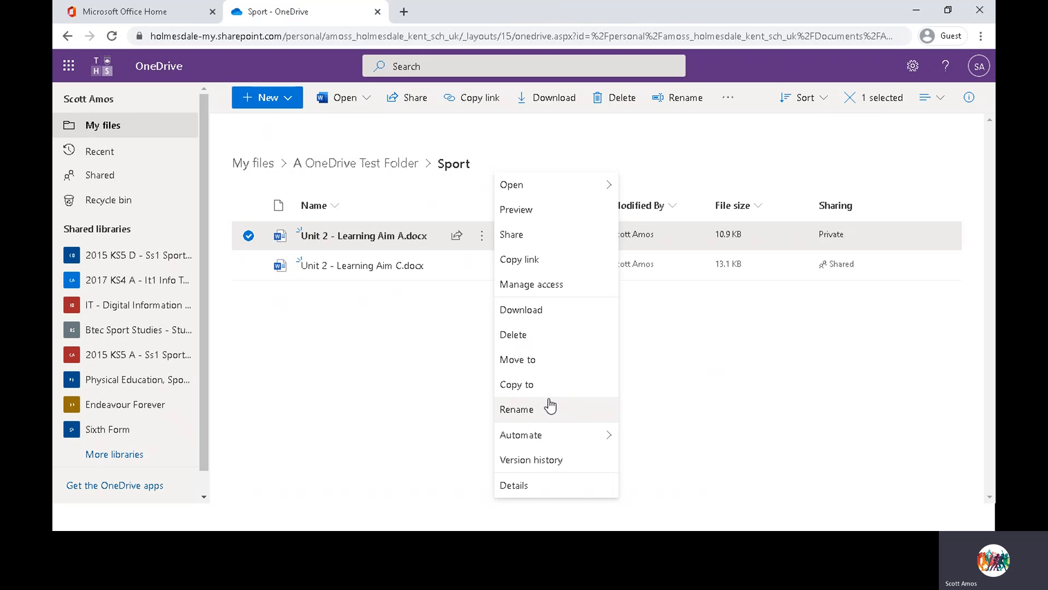
Address a share link for the document to the Head of Sixth Form, then close the panel
left_click(540, 236)
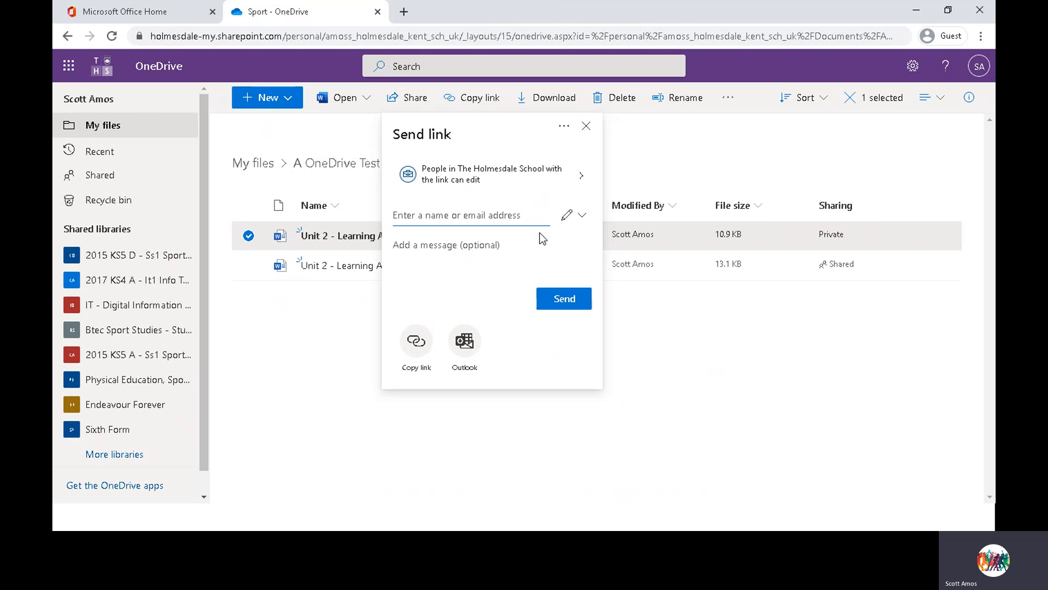
type("reeves")
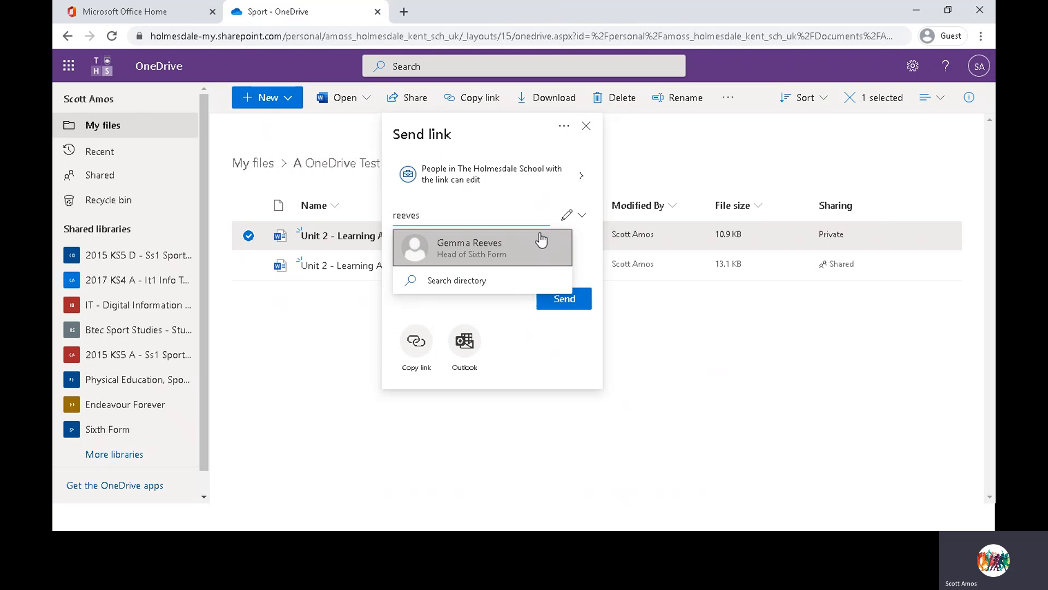
left_click(541, 239)
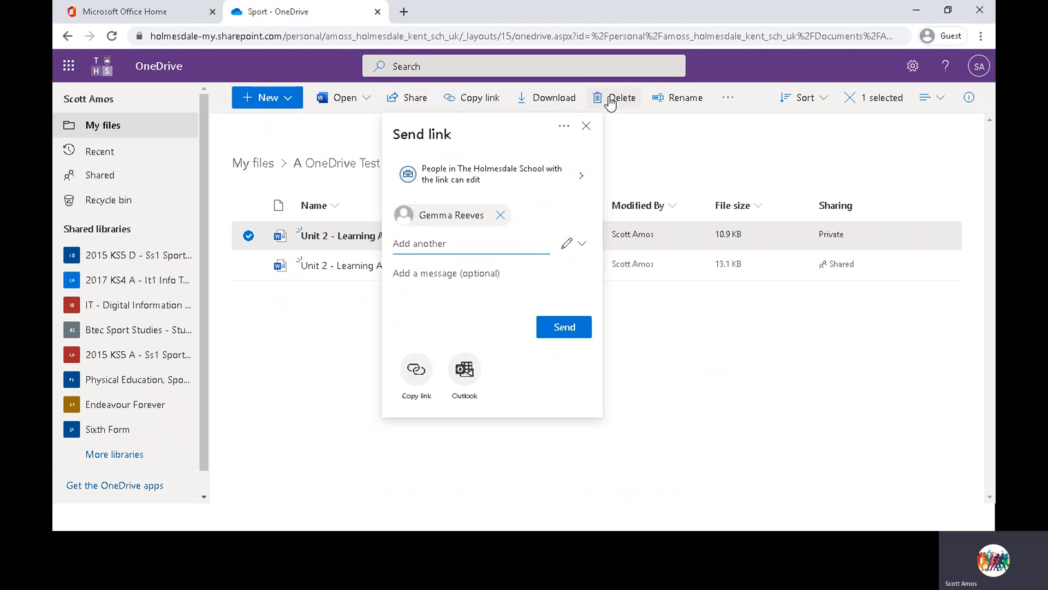
left_click(587, 126)
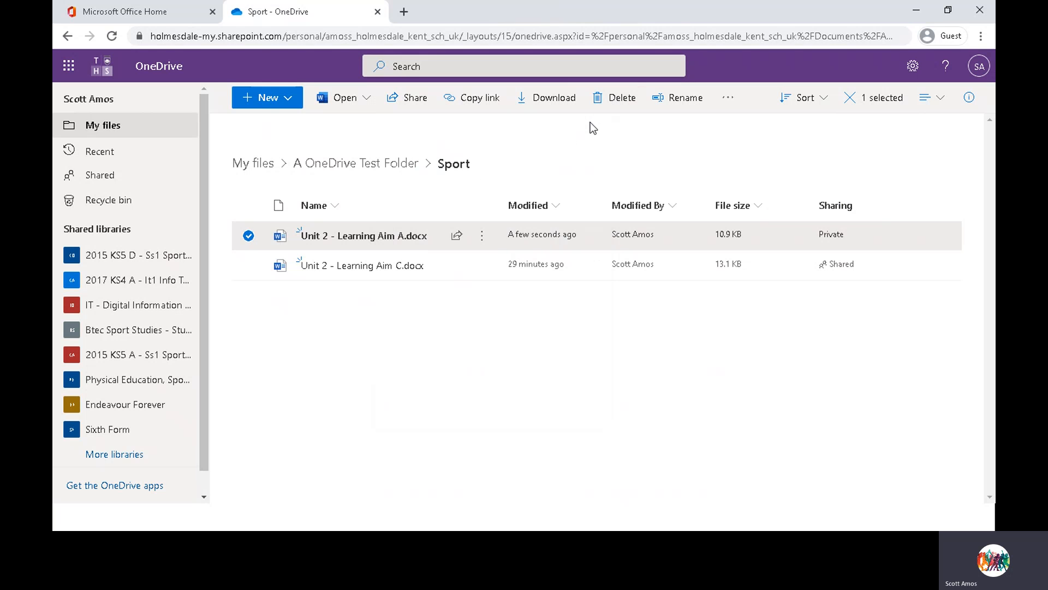
Open Unit 2 - Learning Aim A.docx from the Sport folder in Word for the web
left_click(381, 236)
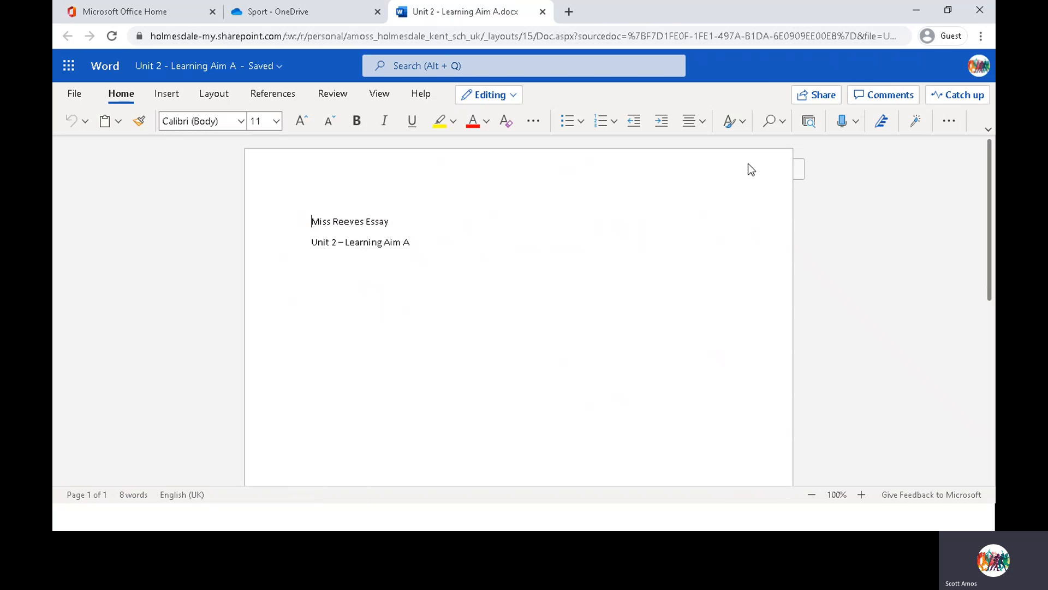
Comment 'This is actually Learning Aim B' on the selected 'Unit 2 – Learning Aim A' line
left_click(858, 101)
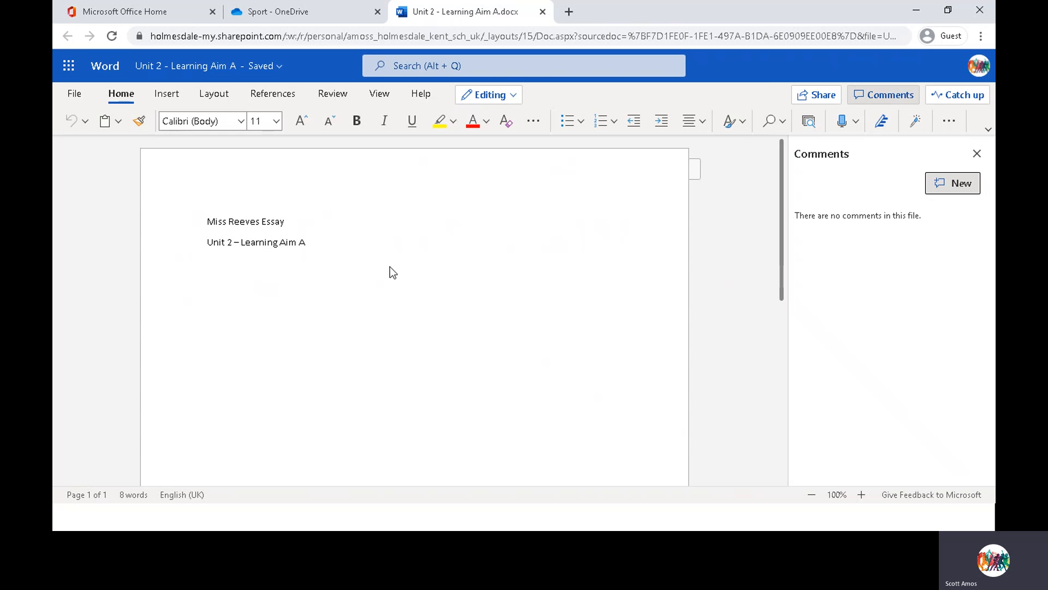
left_click(329, 250)
left_click_drag(307, 242, 208, 252)
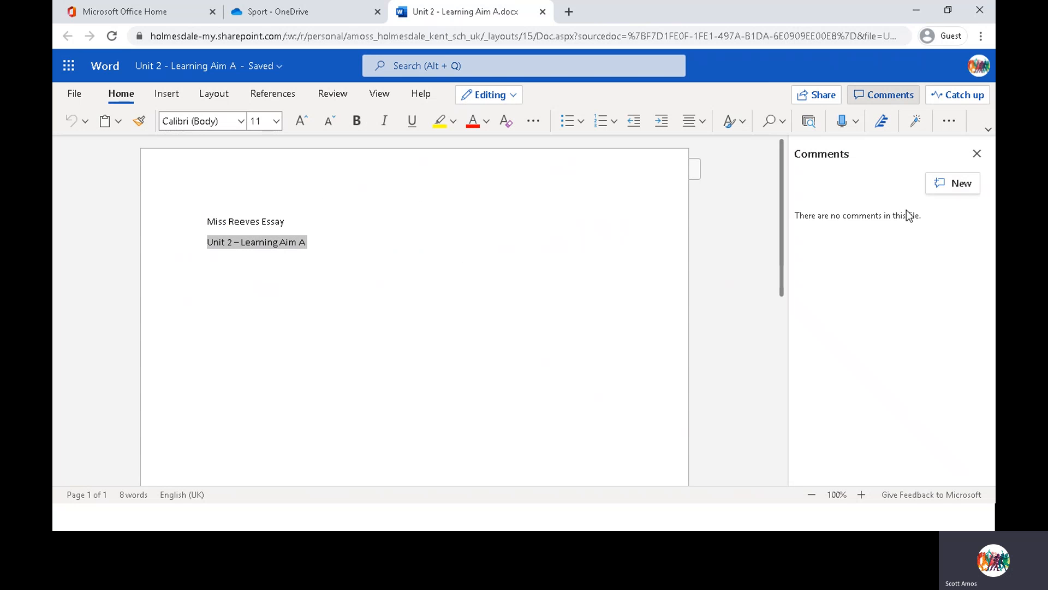
left_click(943, 183)
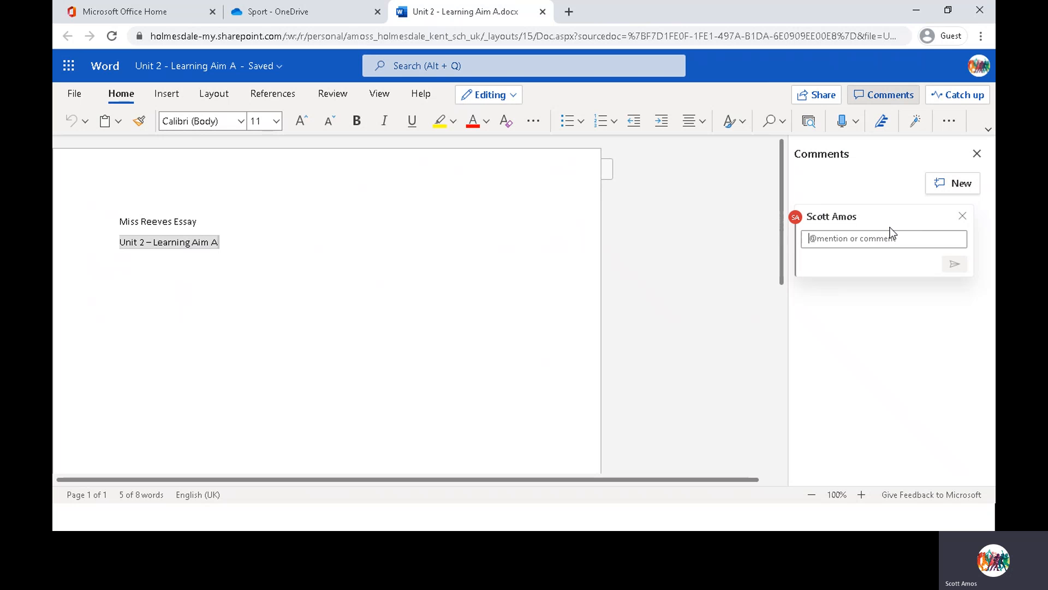
type("This is actually Learning Aim B")
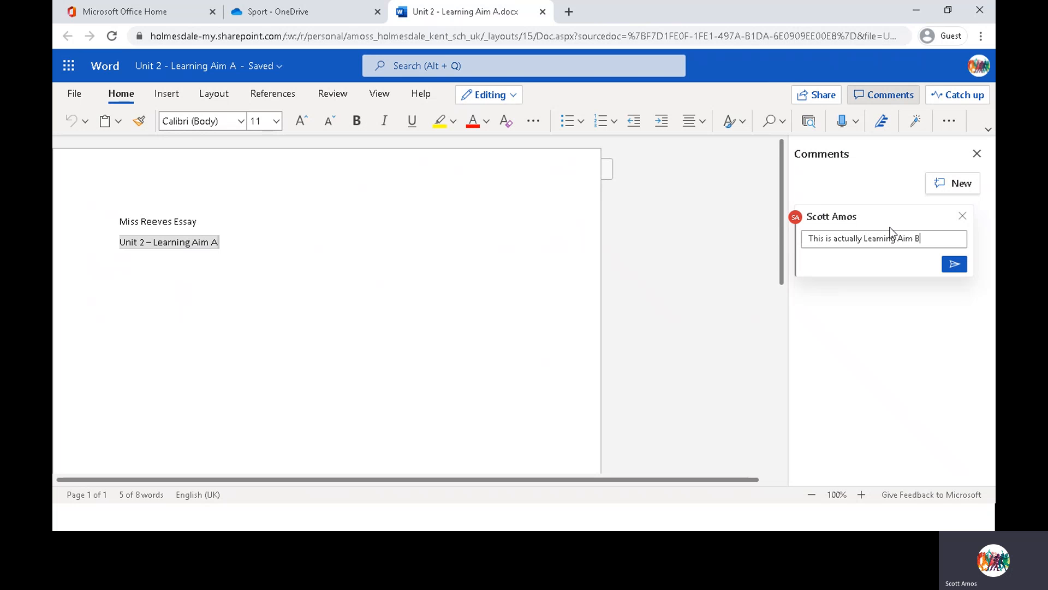
left_click(954, 263)
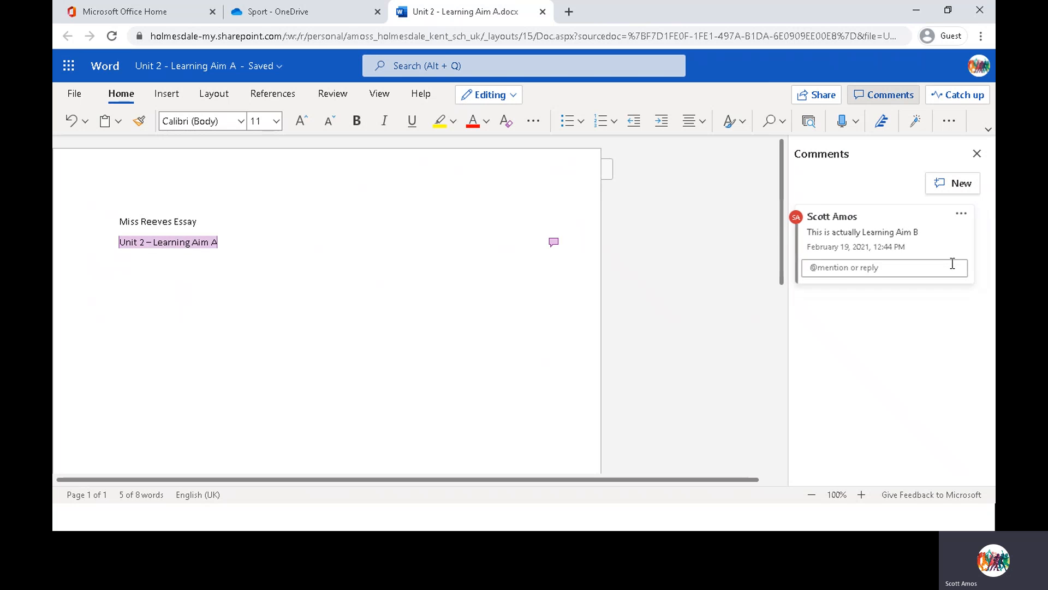
left_click(500, 344)
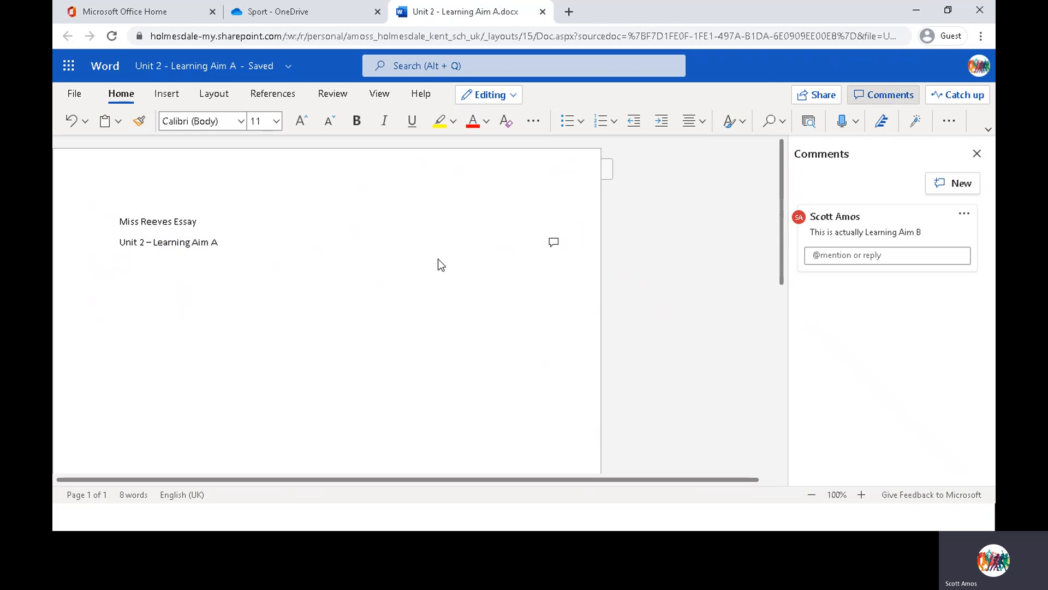
left_click(551, 242)
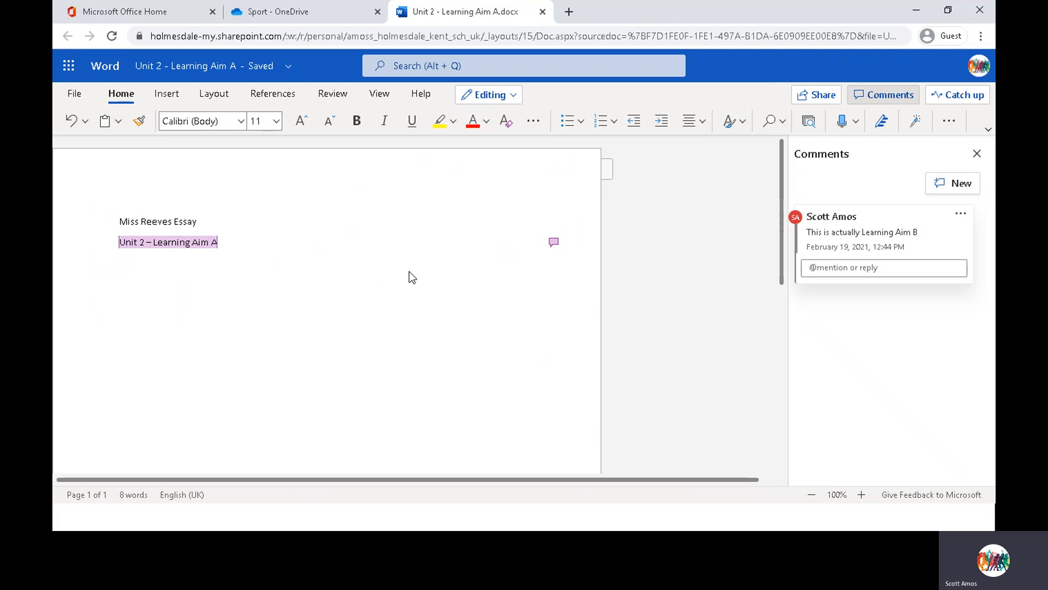
Change the heading's 'Aim A' to 'Aim B' so it reads 'Unit 2 – Learning Aim B'
left_click(219, 243)
key("BackSpace")
type("B")
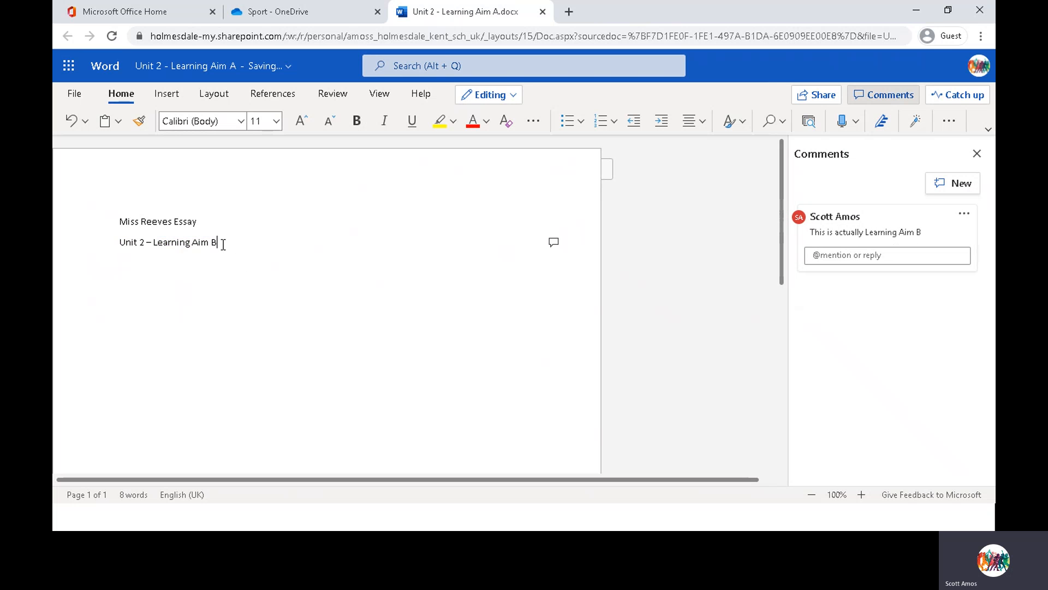
Resolve the comment thread on the heading and check it shows as resolved
left_click(964, 214)
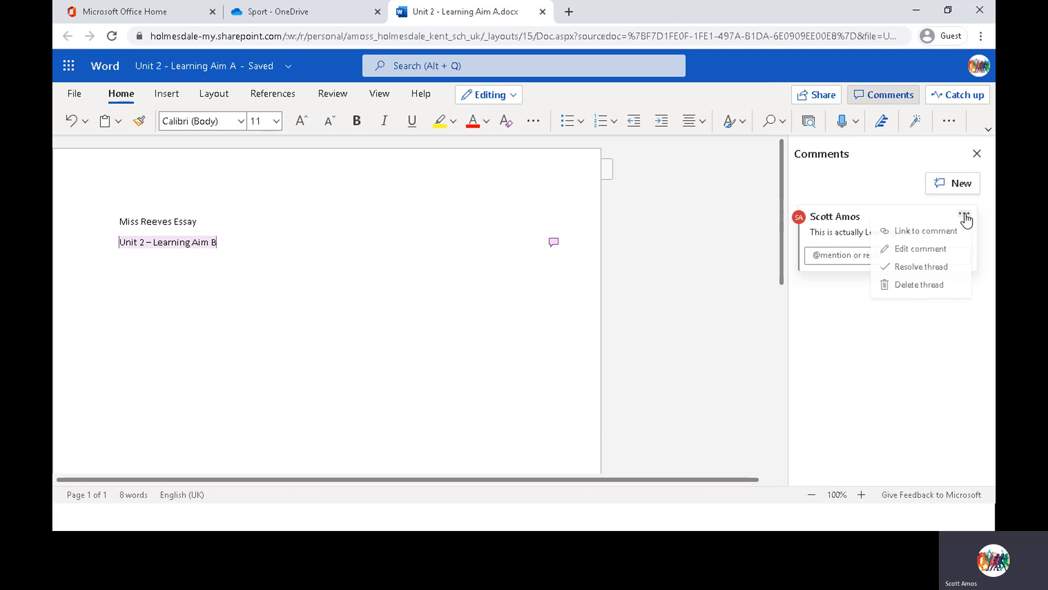
left_click(933, 266)
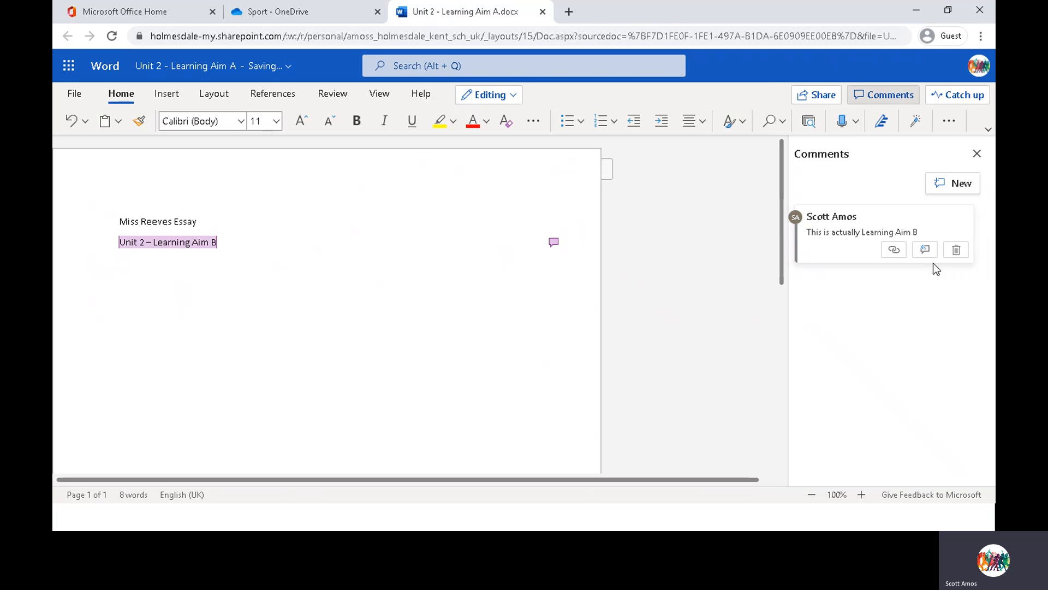
left_click(571, 349)
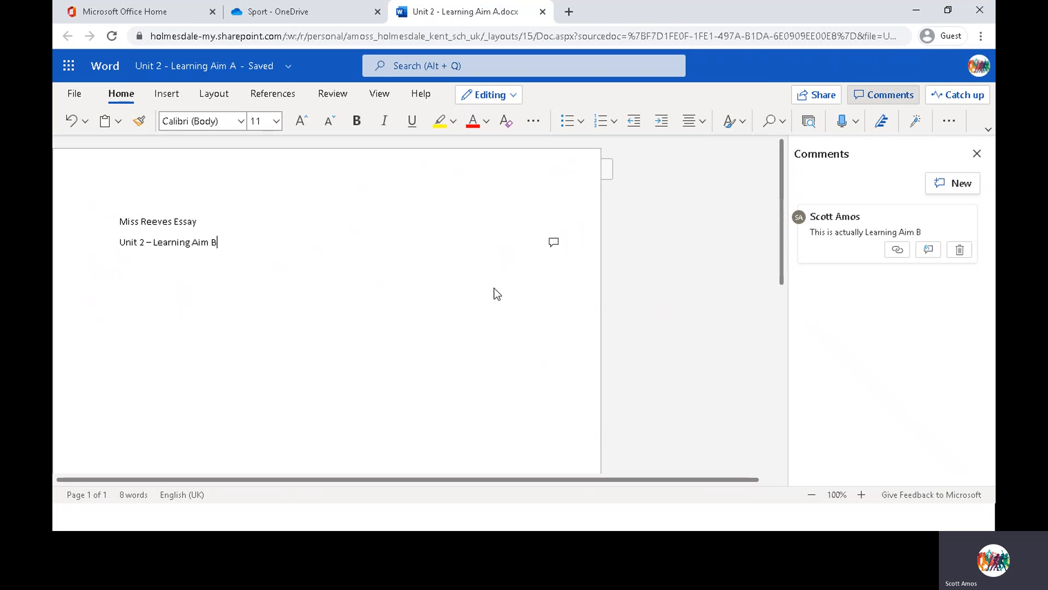
left_click(868, 232)
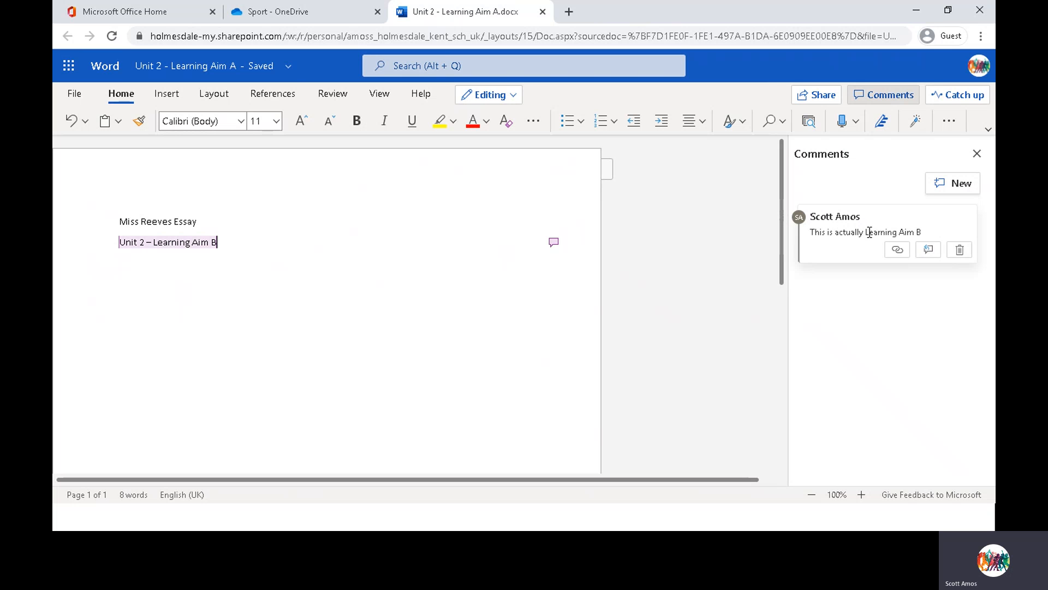
left_click(426, 241)
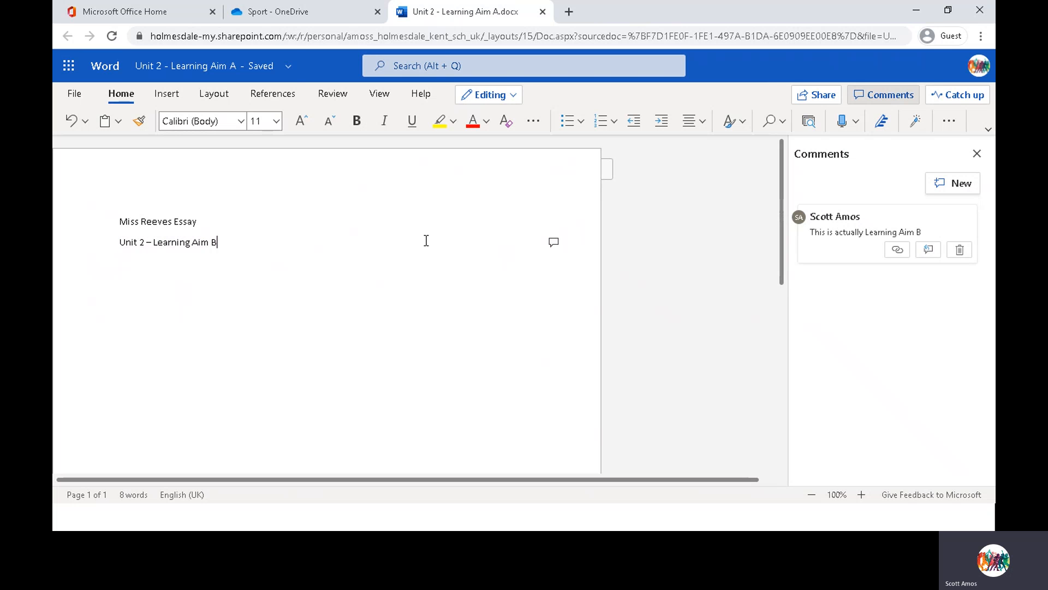
Rename the file to 'Unit 2 - Learning Aim B' and close the document, returning to OneDrive
left_click(229, 68)
left_click(205, 135)
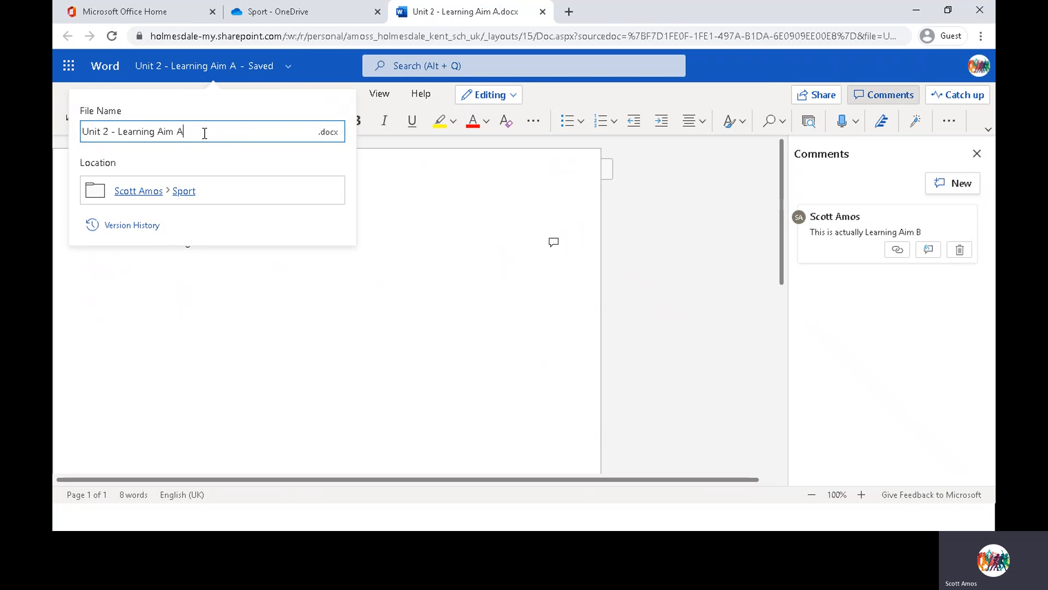
key("BackSpace")
type("B")
key("Return")
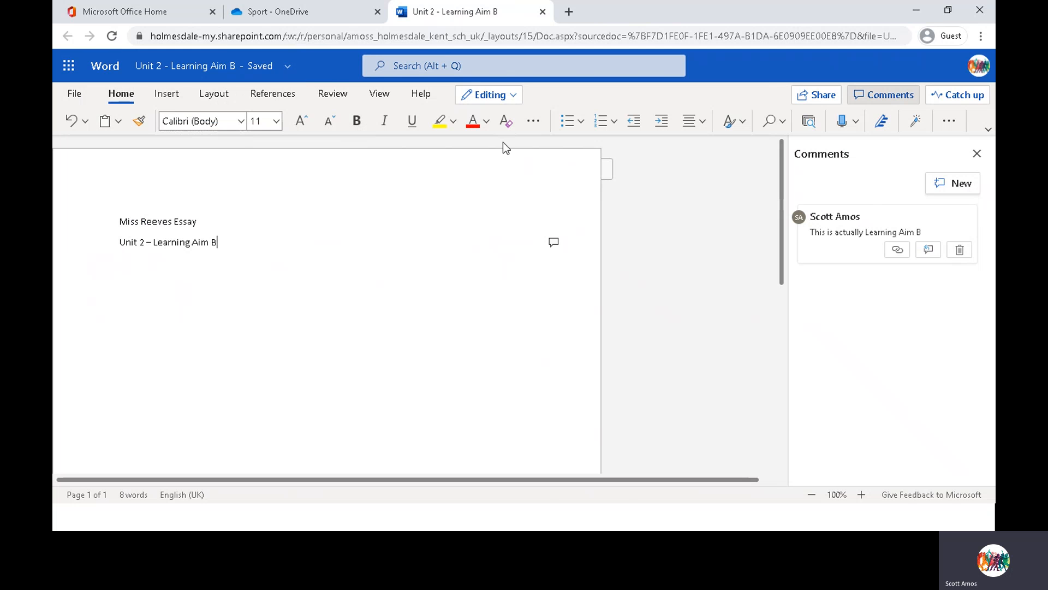
left_click(542, 11)
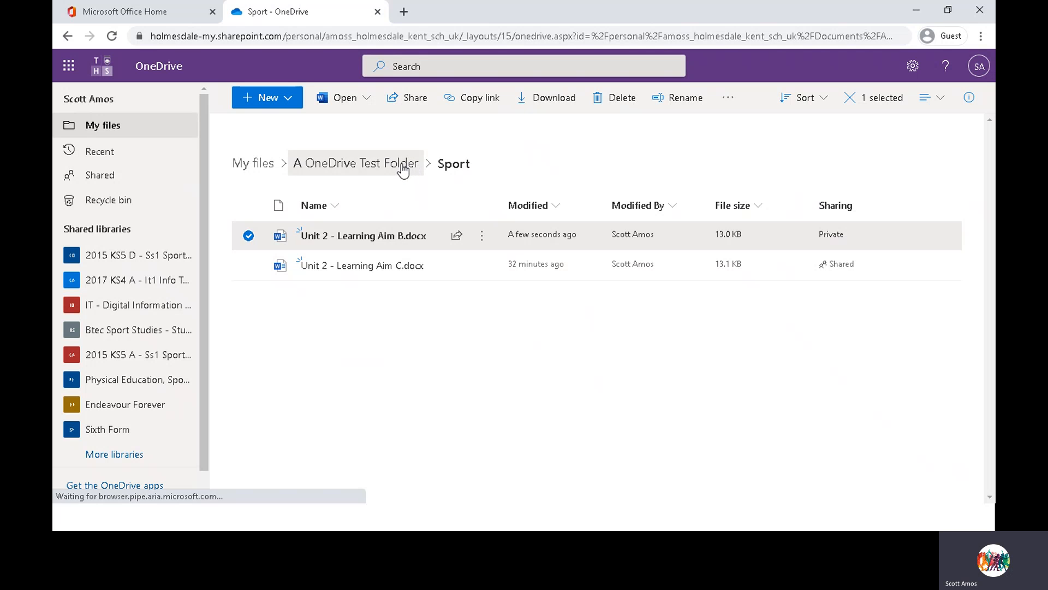
left_click(405, 168)
left_click(321, 329)
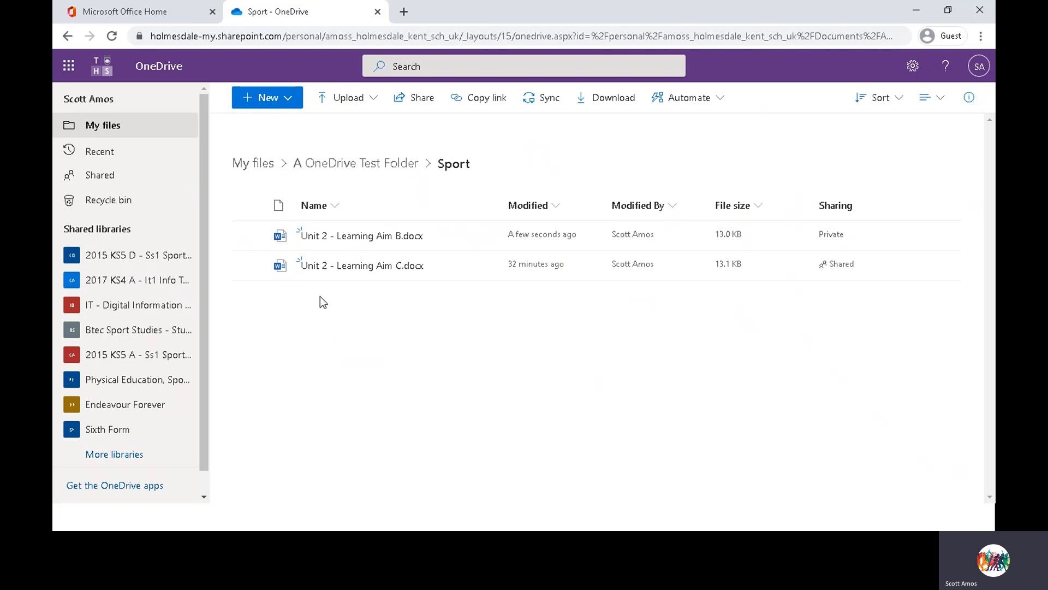
mouse_move(397, 240)
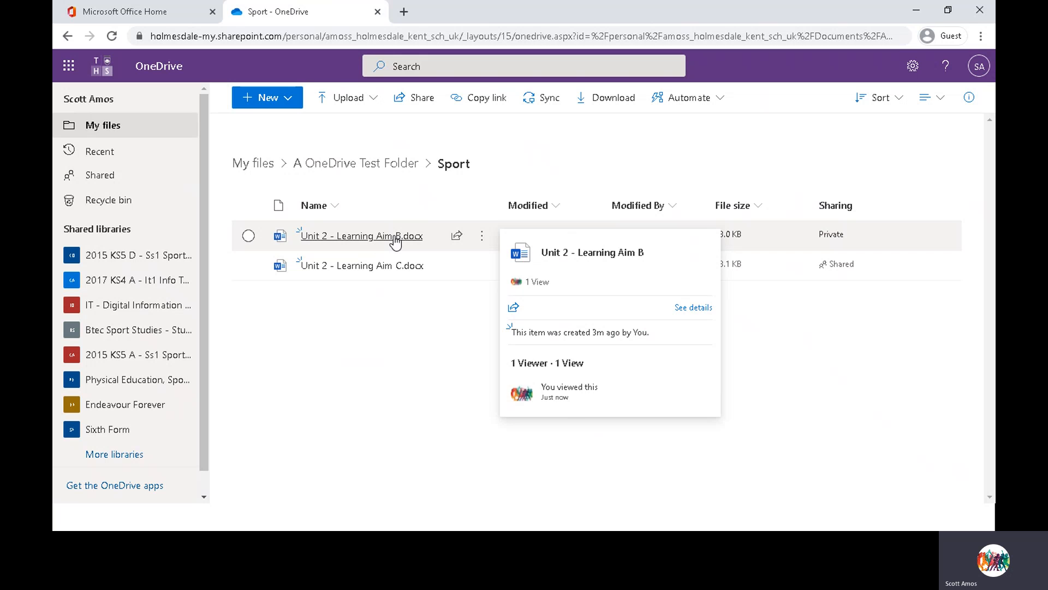
left_click(459, 235)
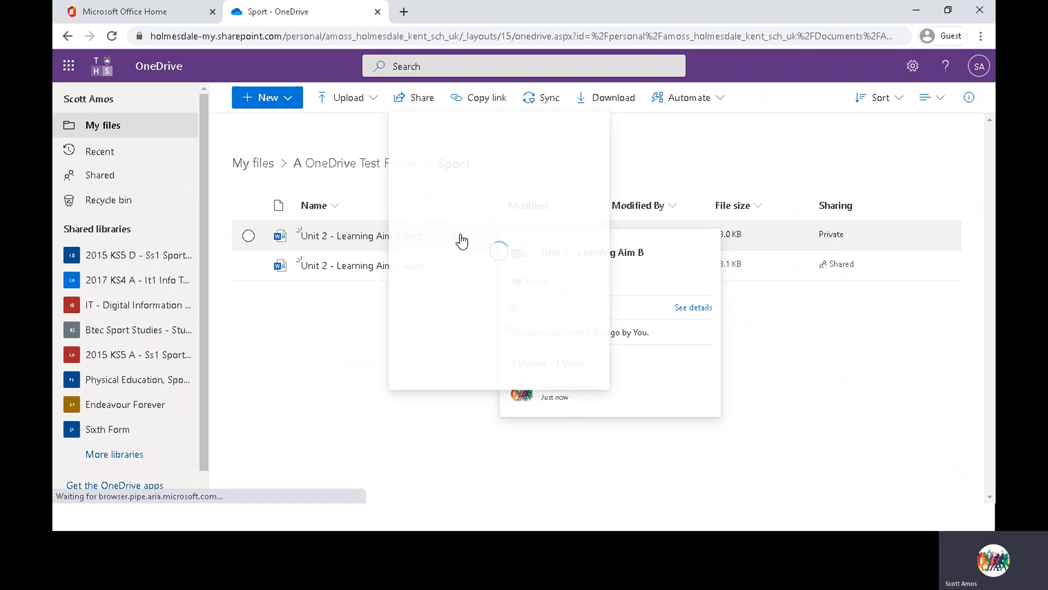
type("reevs")
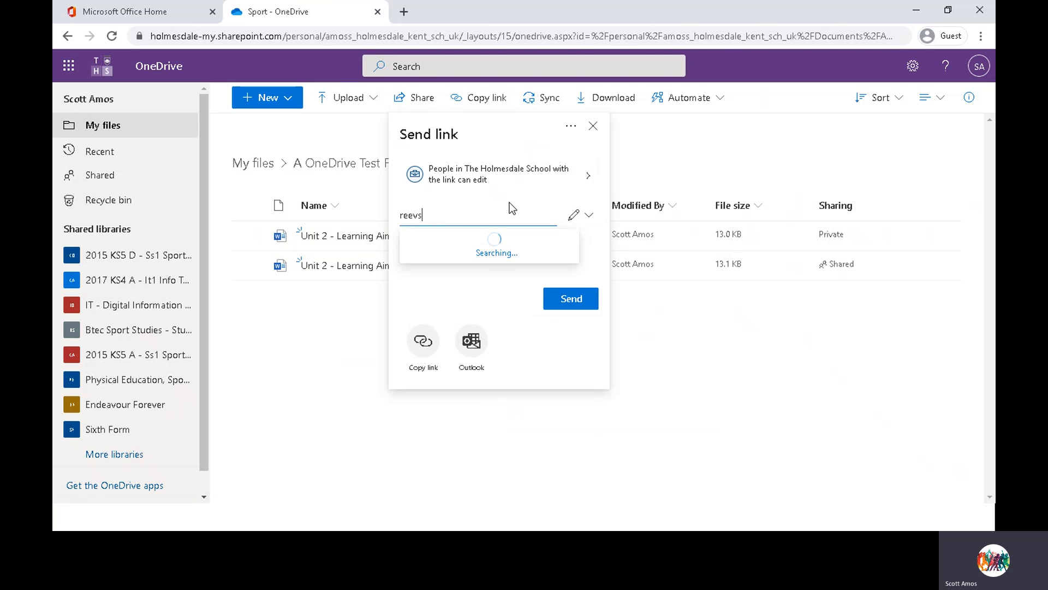
key("Return")
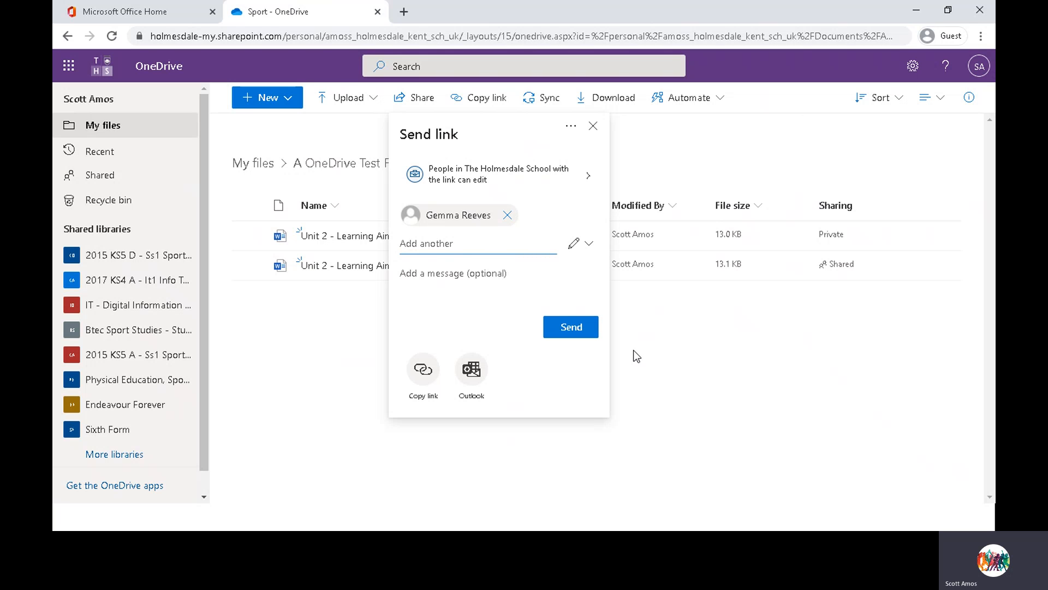
left_click(593, 126)
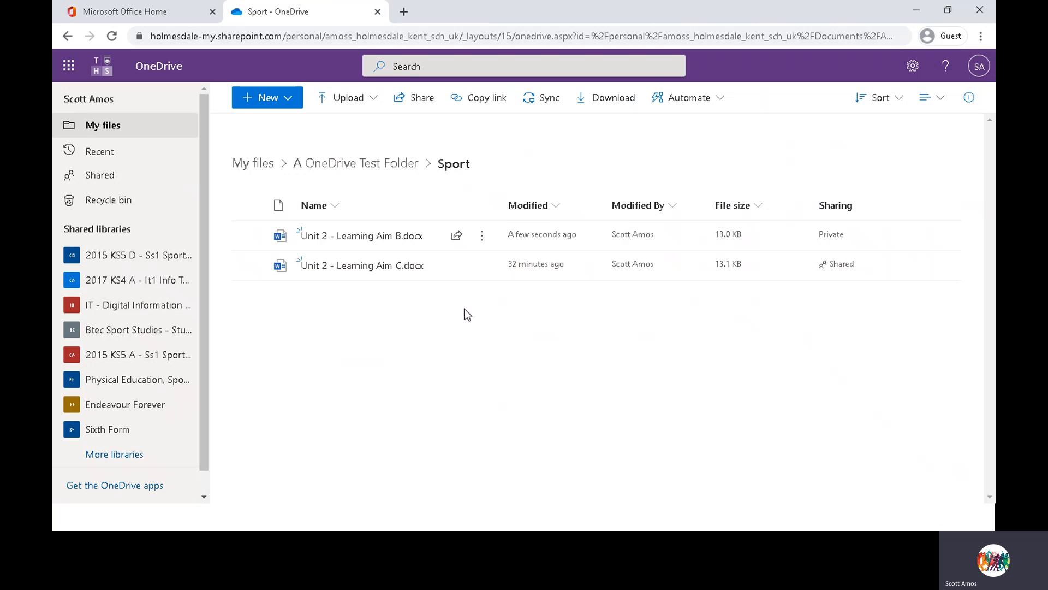
left_click(389, 164)
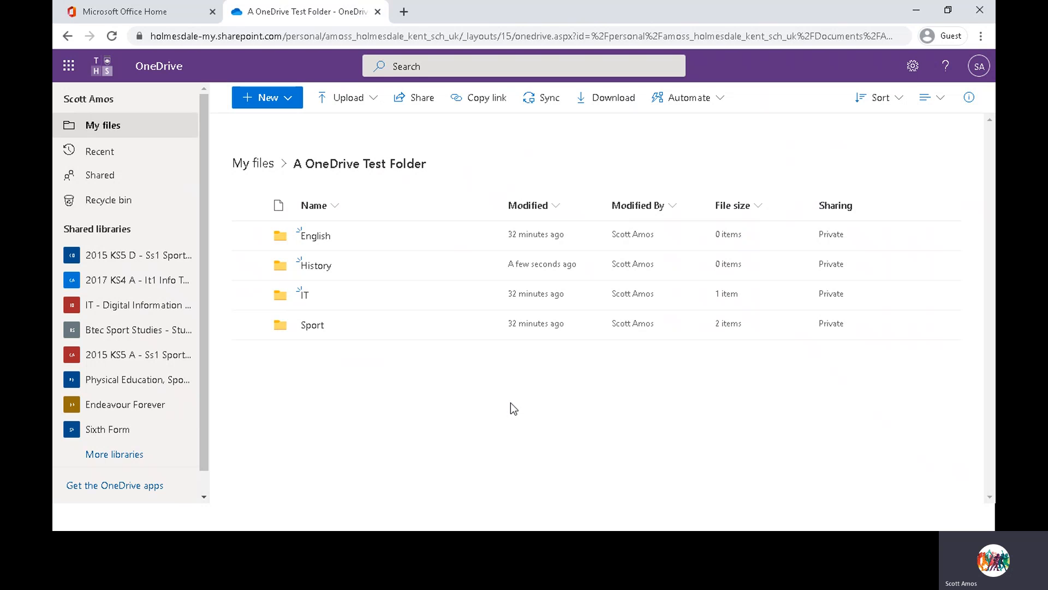
In the Teams meeting window, choose End meeting from the Leave options to end it for everyone
key("alt+Tab")
key("alt+Tab")
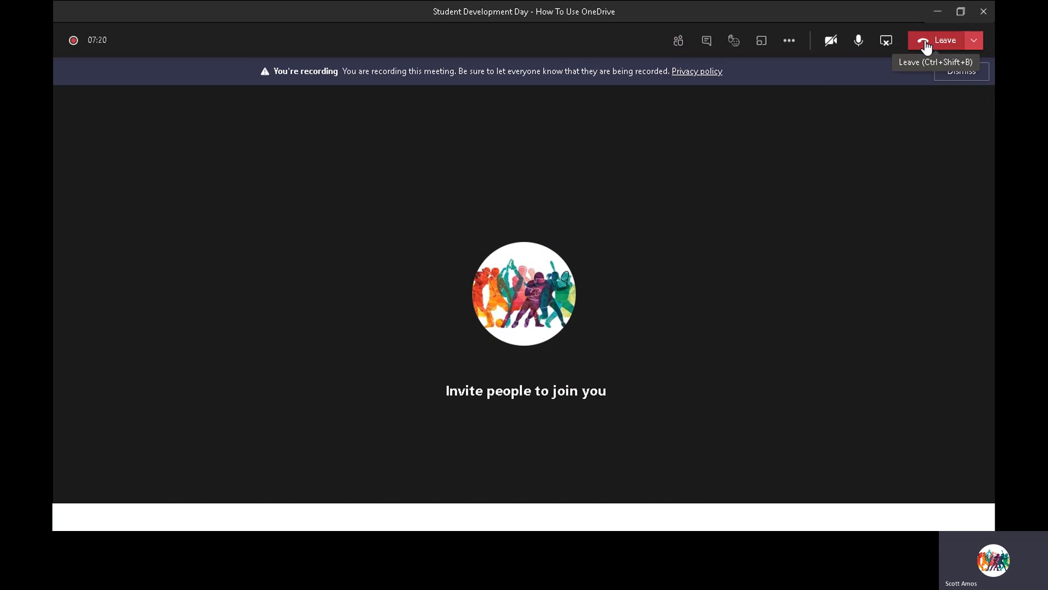
left_click(972, 42)
left_click(951, 87)
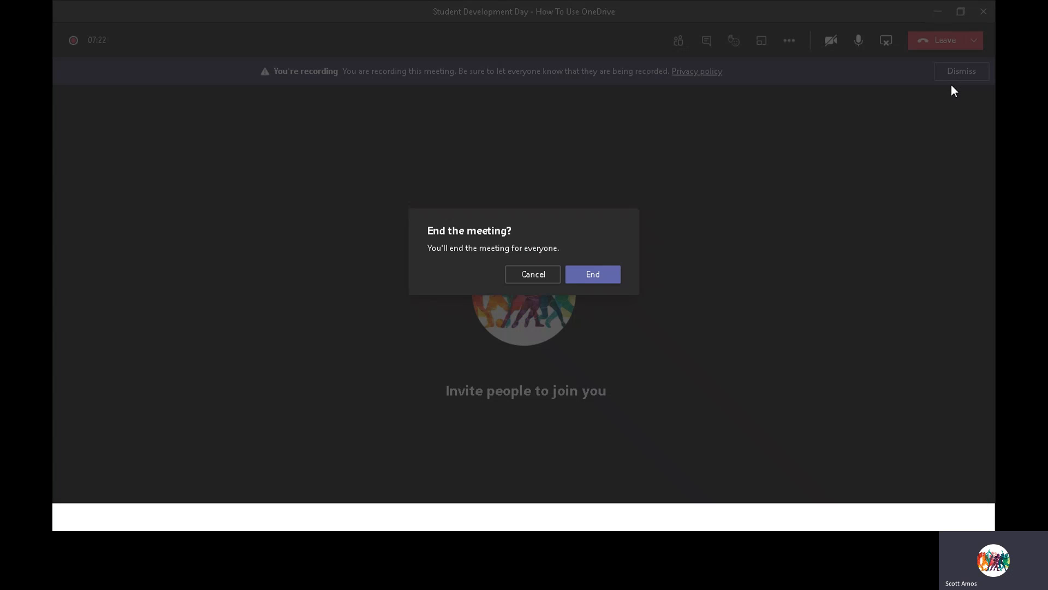